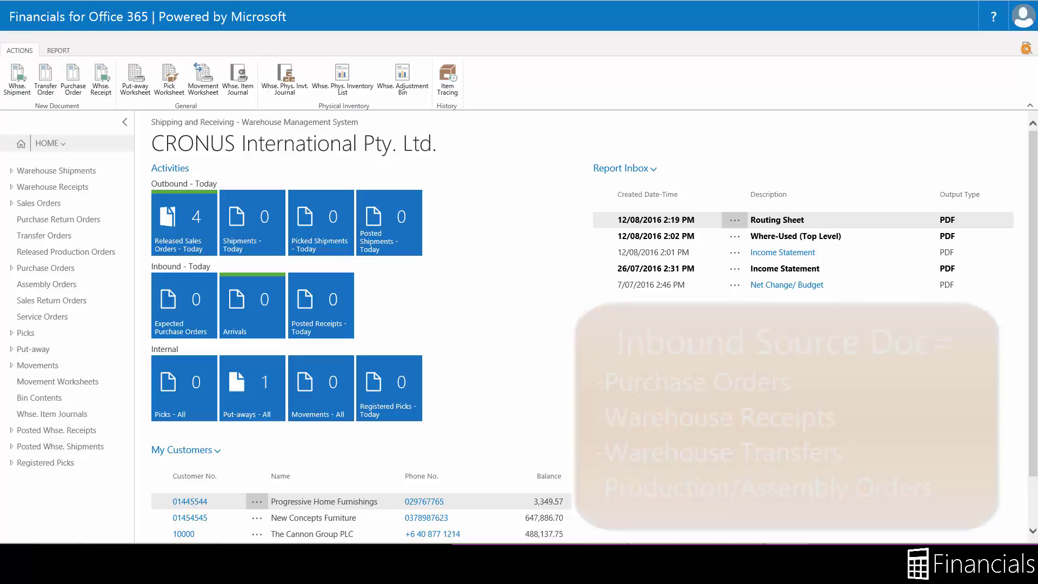
Find the Locations list by search, review the YELLOW location card, then close it
click(1026, 48)
text(location)
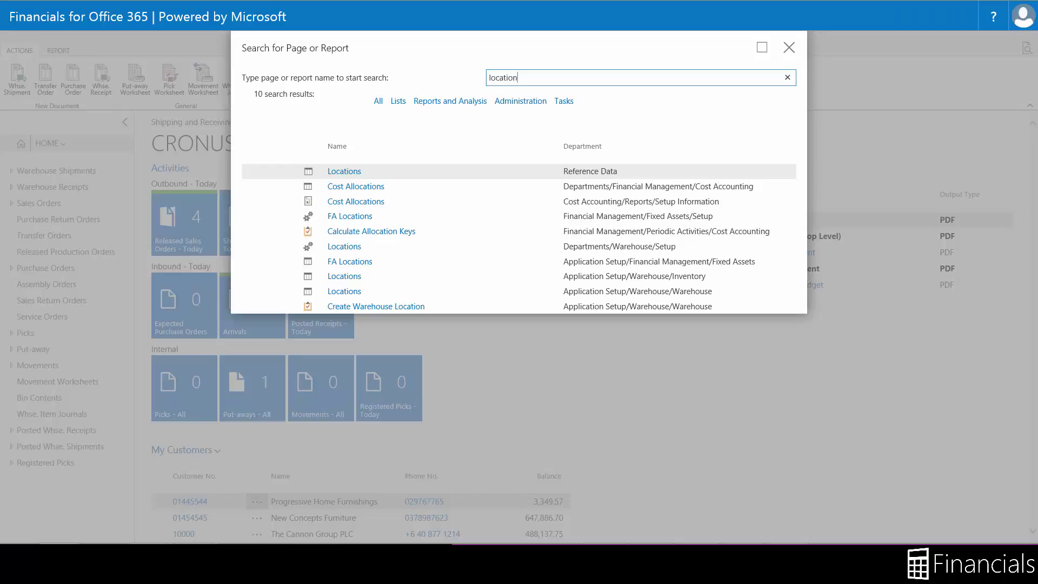
key(Return)
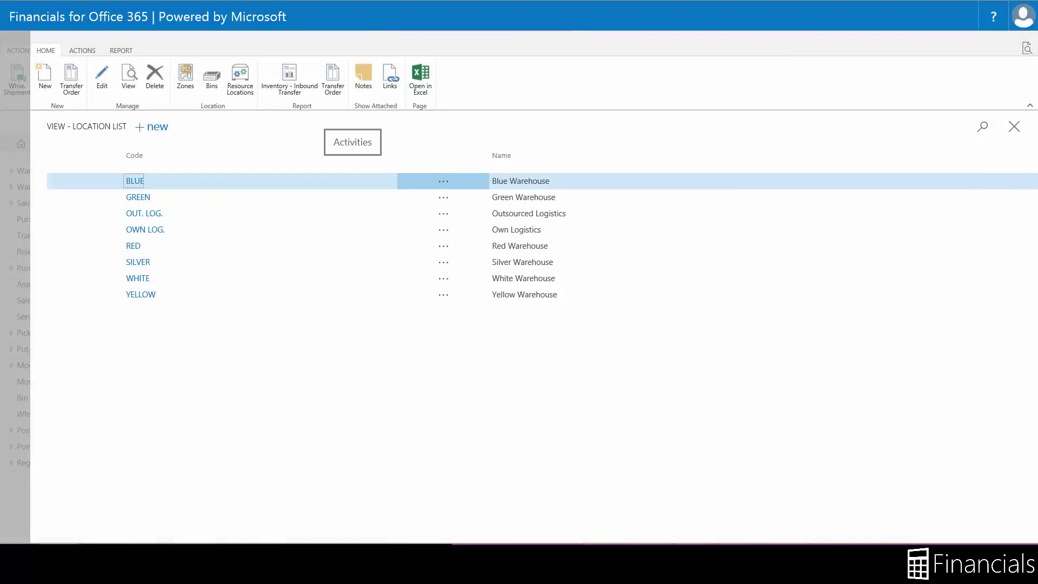
click(132, 296)
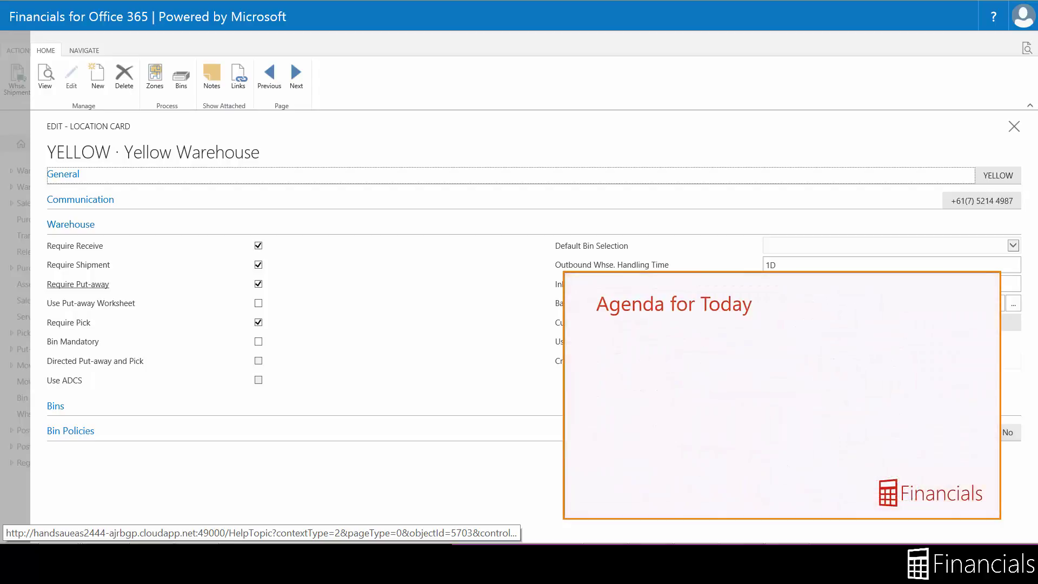
key(Escape)
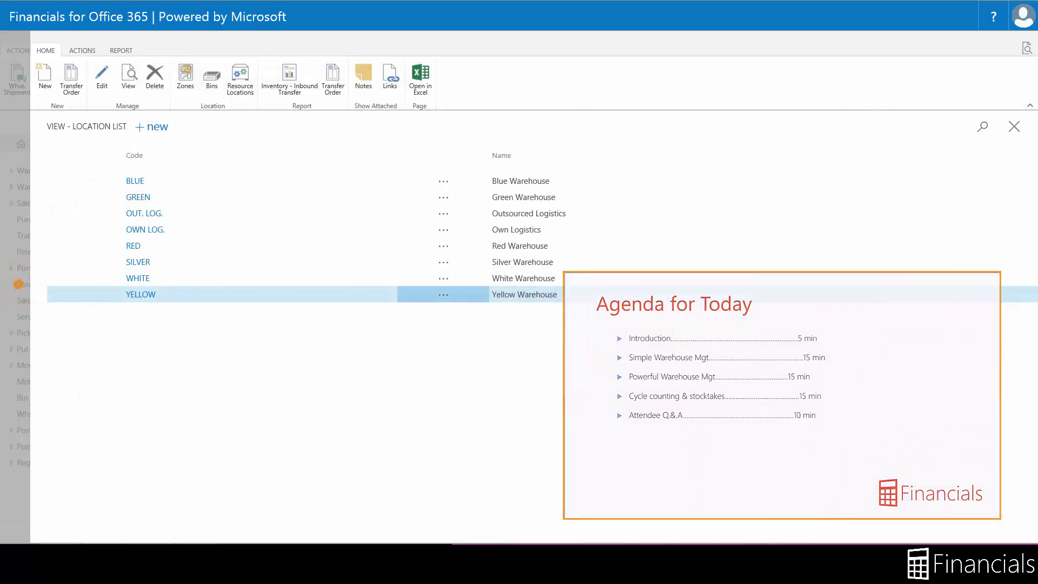
Open put-away PU000002 from Put-aways - All in edit mode and select its Base line
key(Escape)
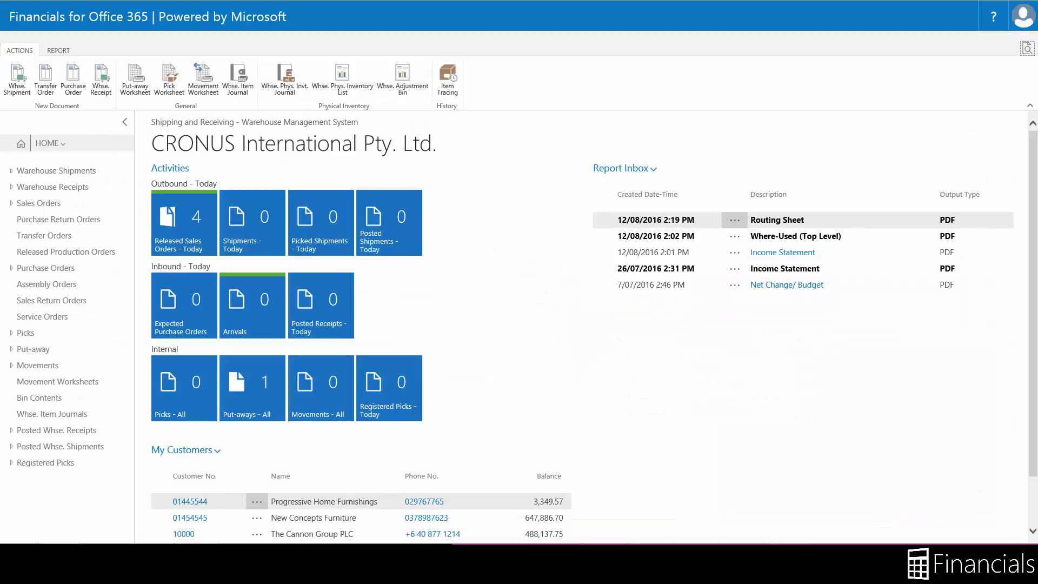
click(246, 380)
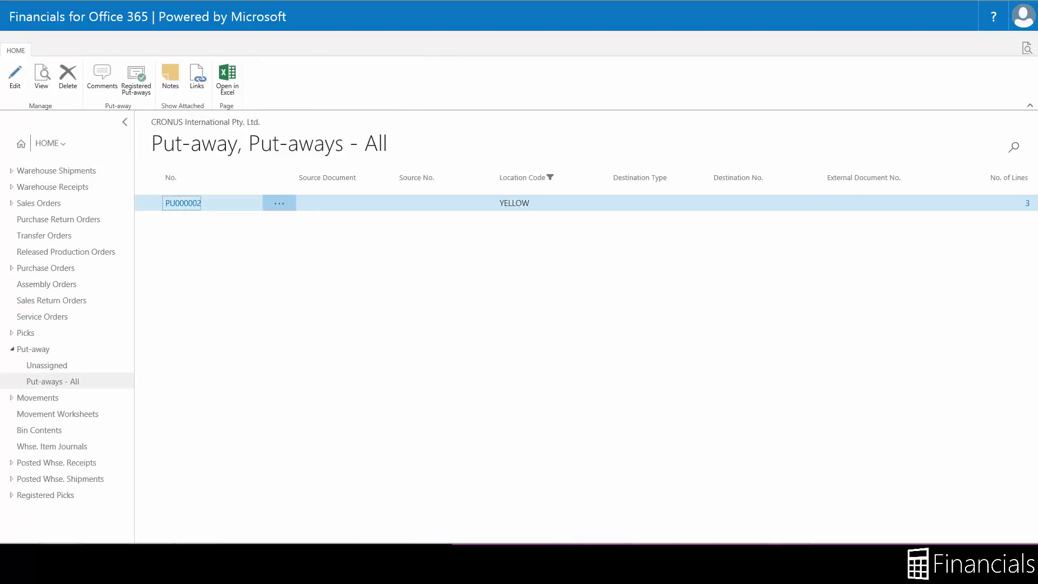
click(41, 76)
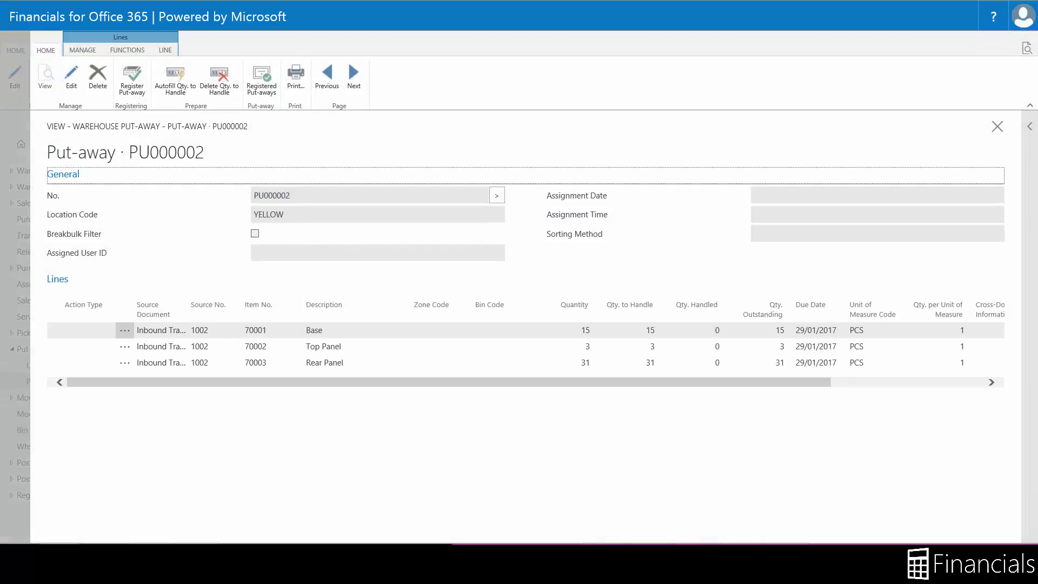
click(71, 76)
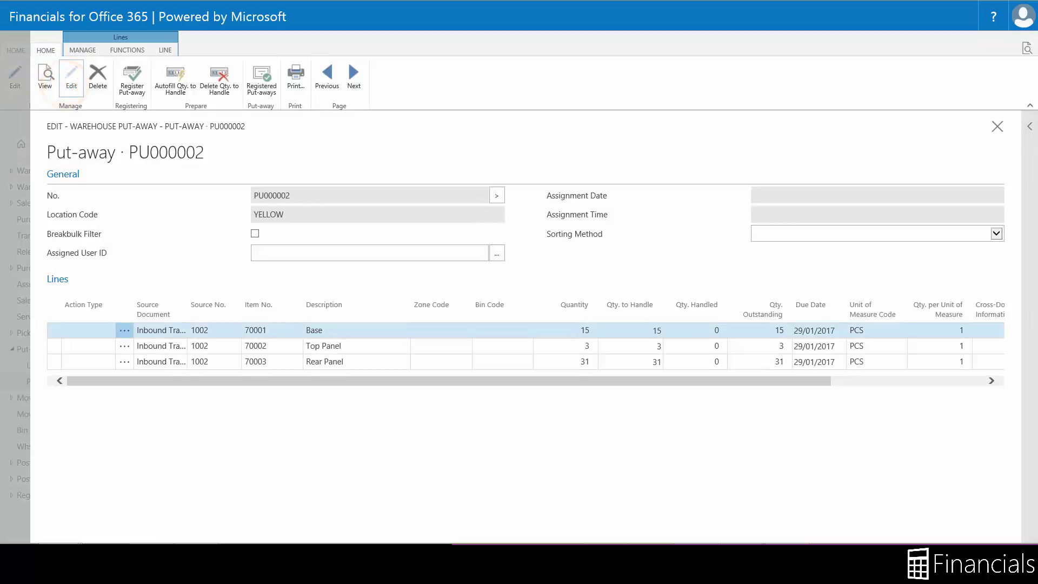
click(99, 328)
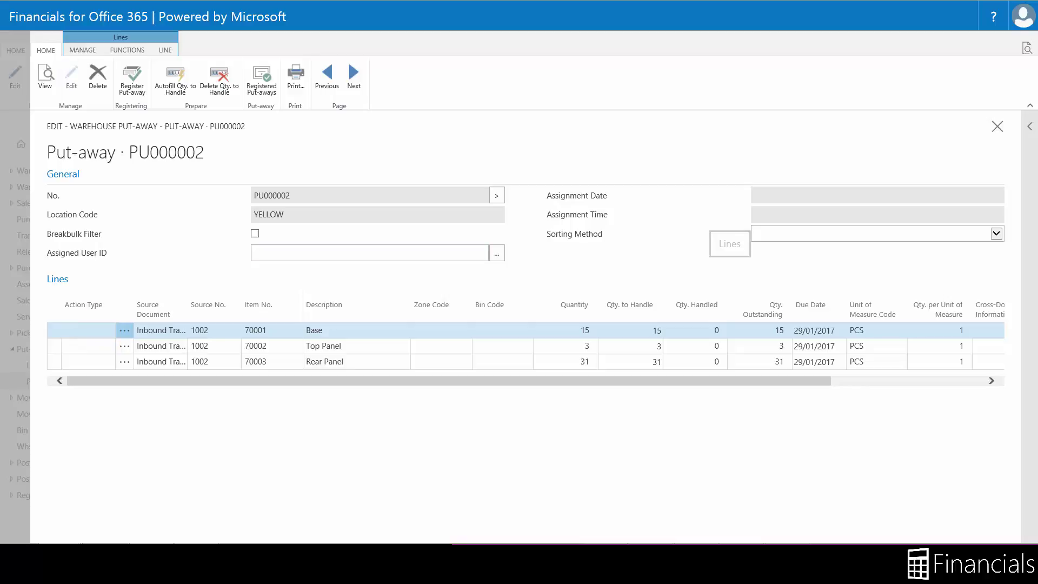
Enter Qty. to Handle 10 on the Base line and 15 on the Rear Panel line
click(646, 329)
text(10)
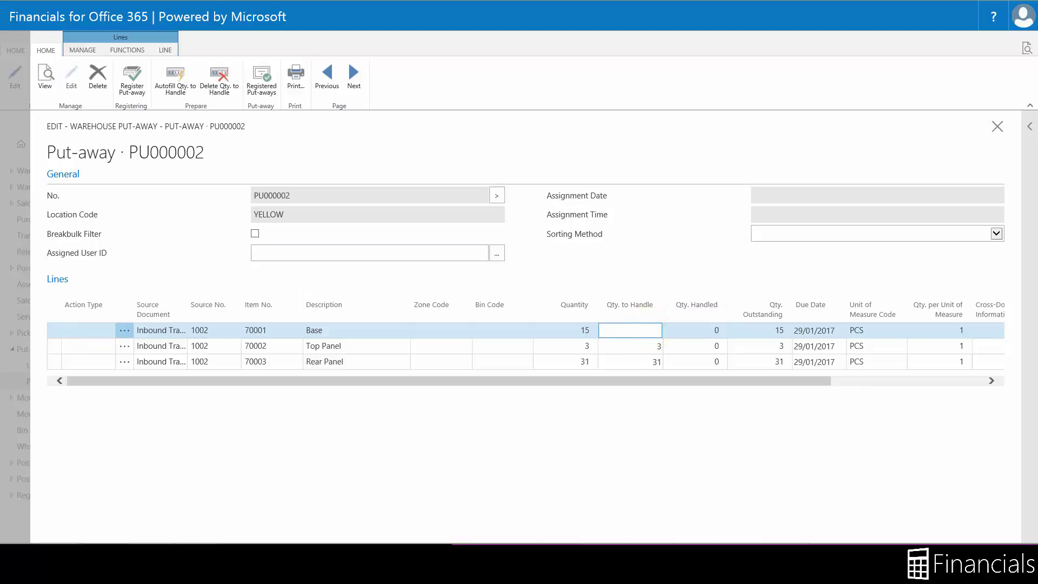
key(Down)
key(Down)
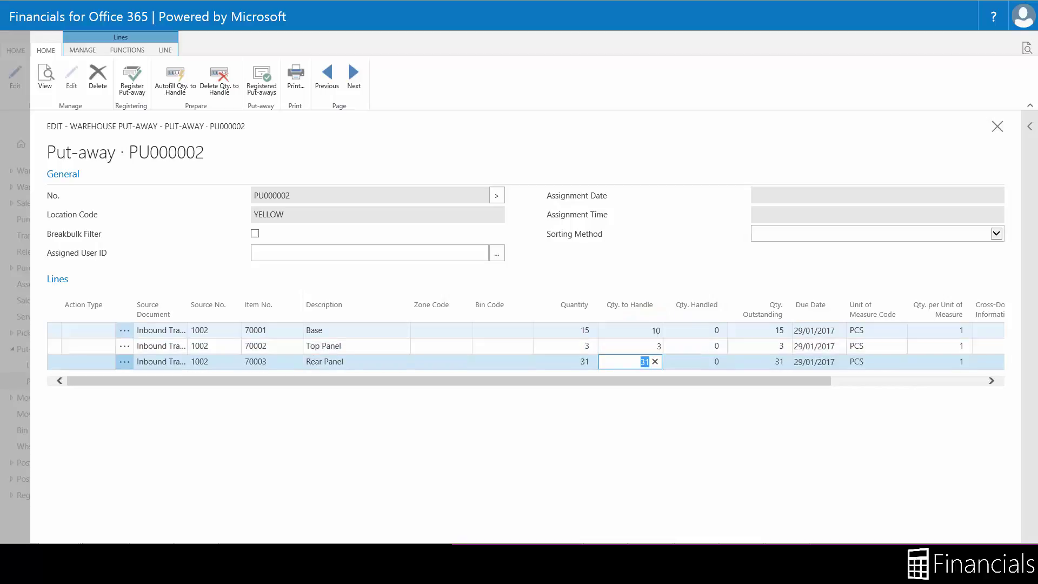
text(15)
key(Tab)
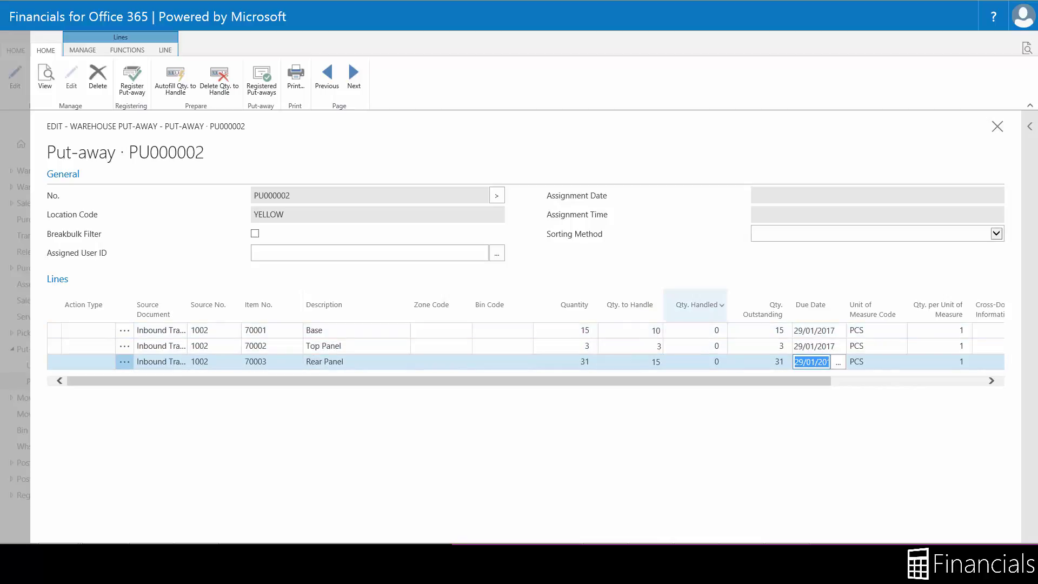
click(697, 256)
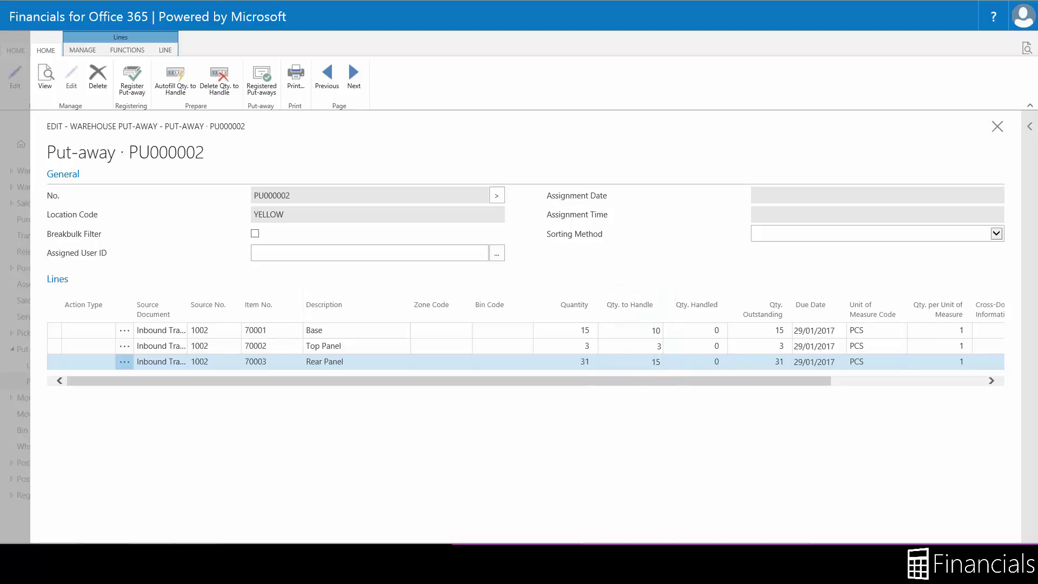
Register put-away PU000002 with F9 and confirm the prompt with Yes
key(F9)
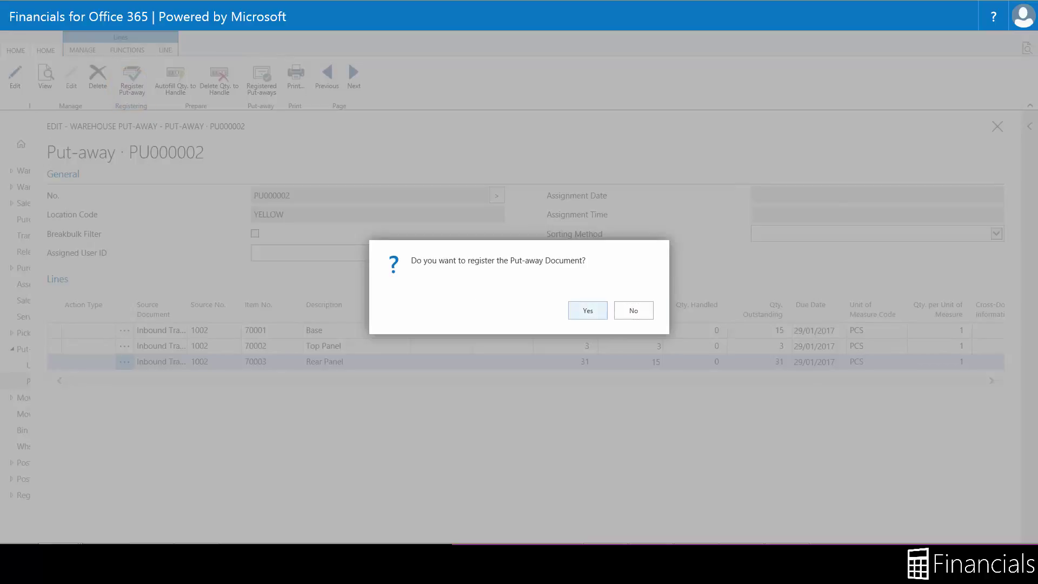
key(Return)
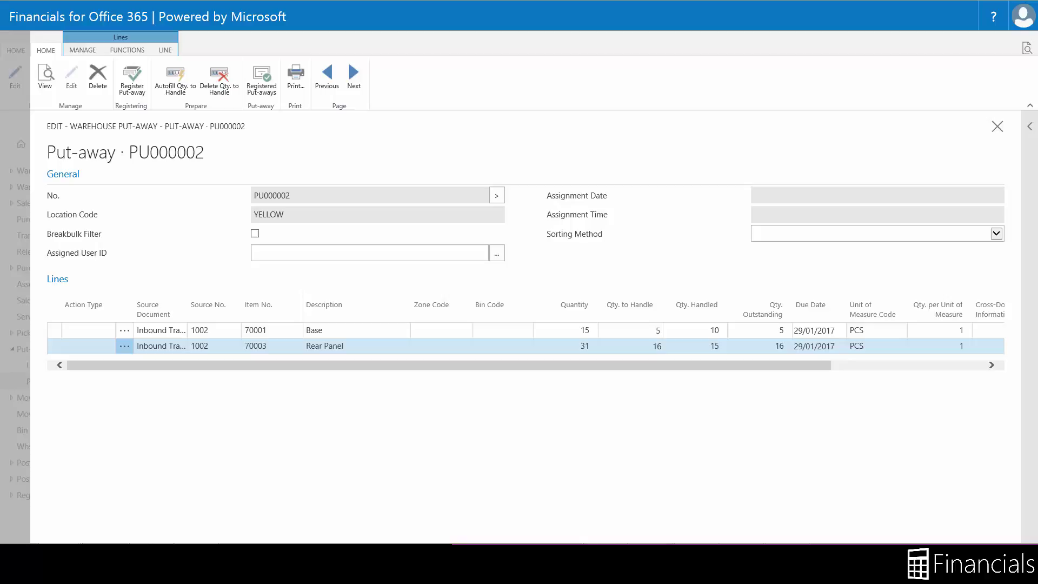
click(165, 49)
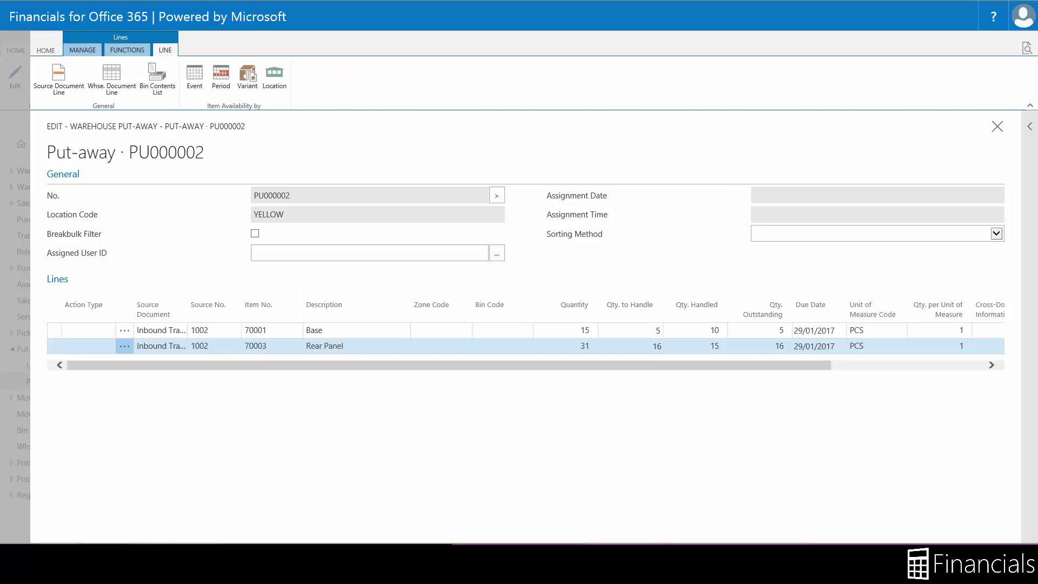
click(21, 118)
click(45, 75)
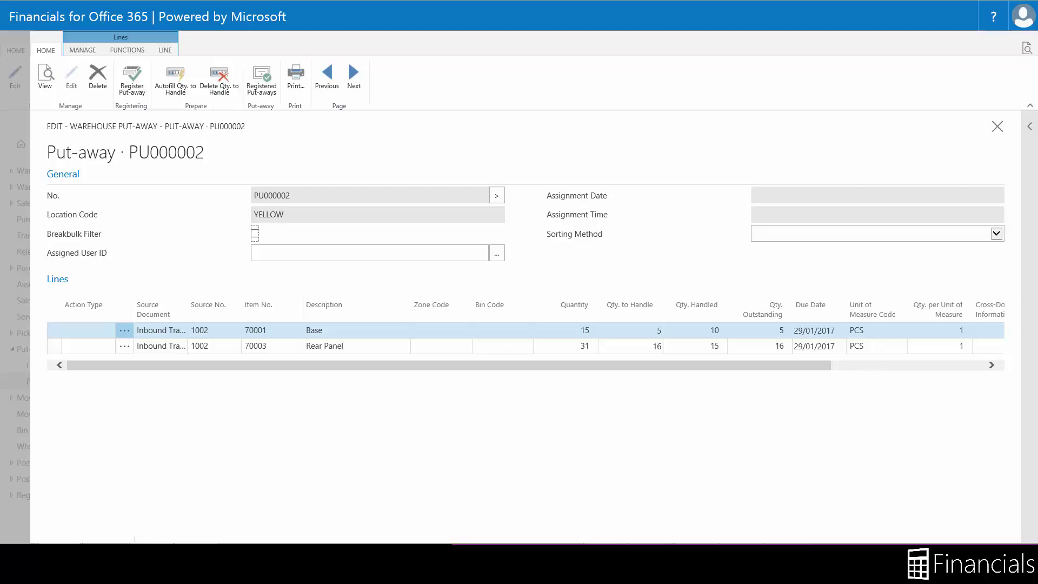
click(993, 17)
click(950, 42)
click(91, 233)
Read the Breakbulk Filter and Qty. Handled field help, close PU000002, and go to the warehouse home page
key(F1)
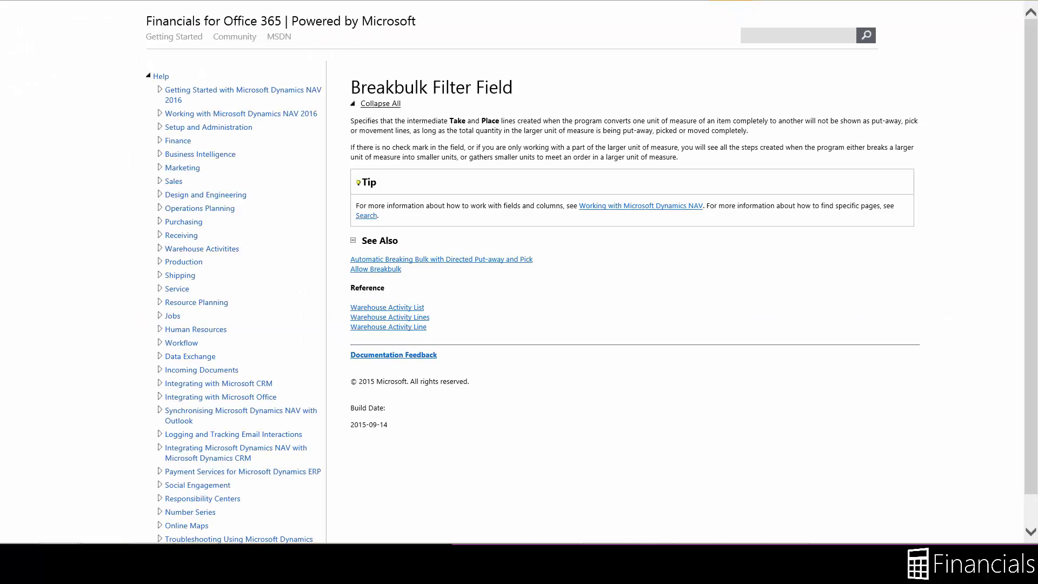
key(alt+F4)
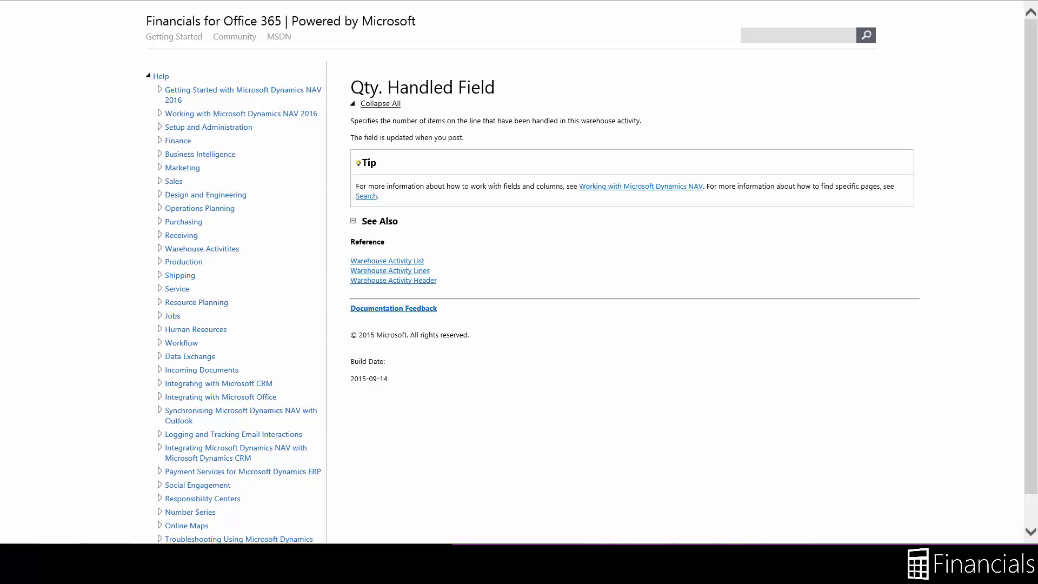
key(alt+F4)
key(Escape)
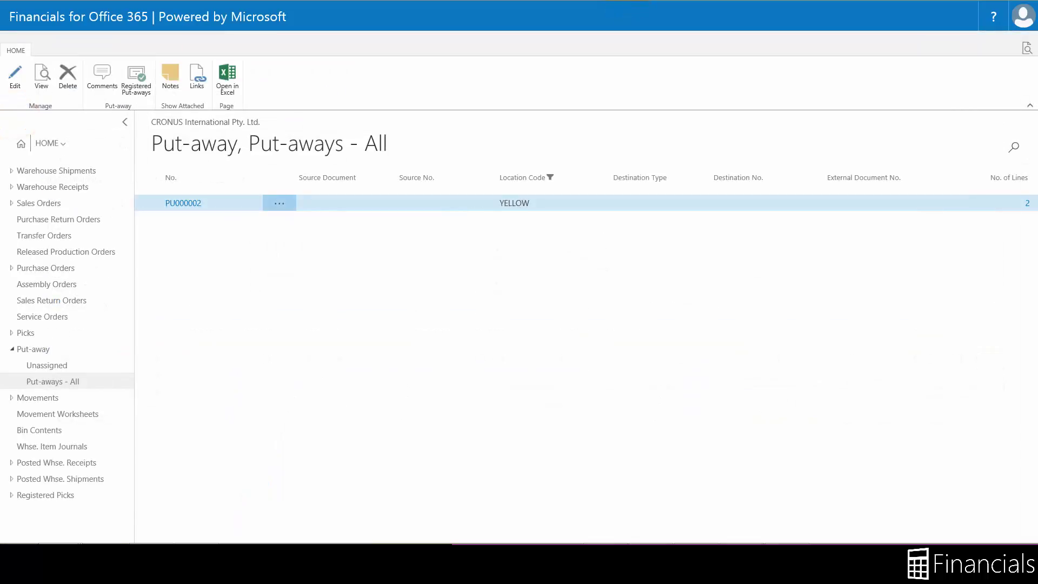
click(20, 143)
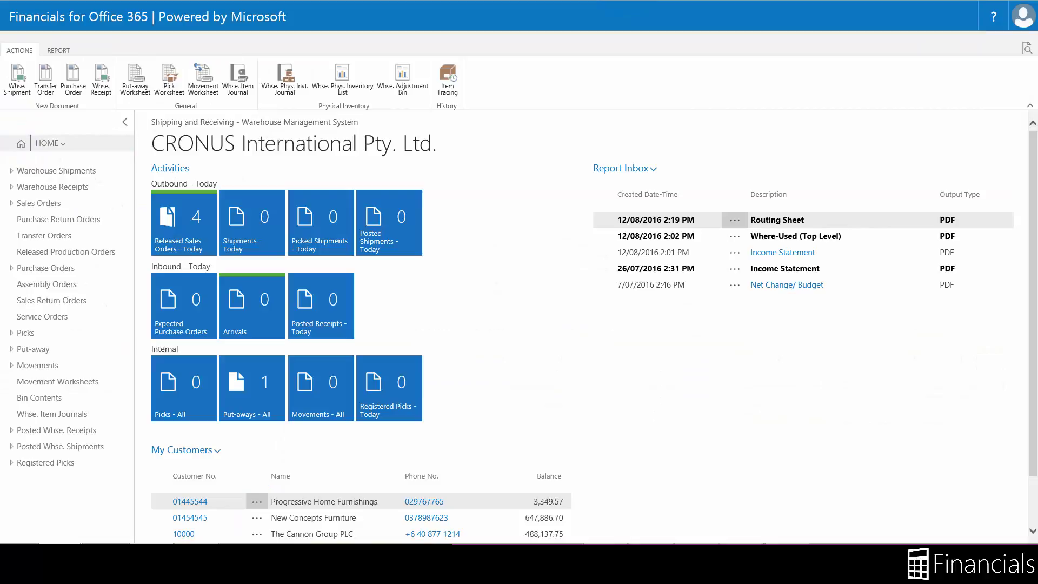